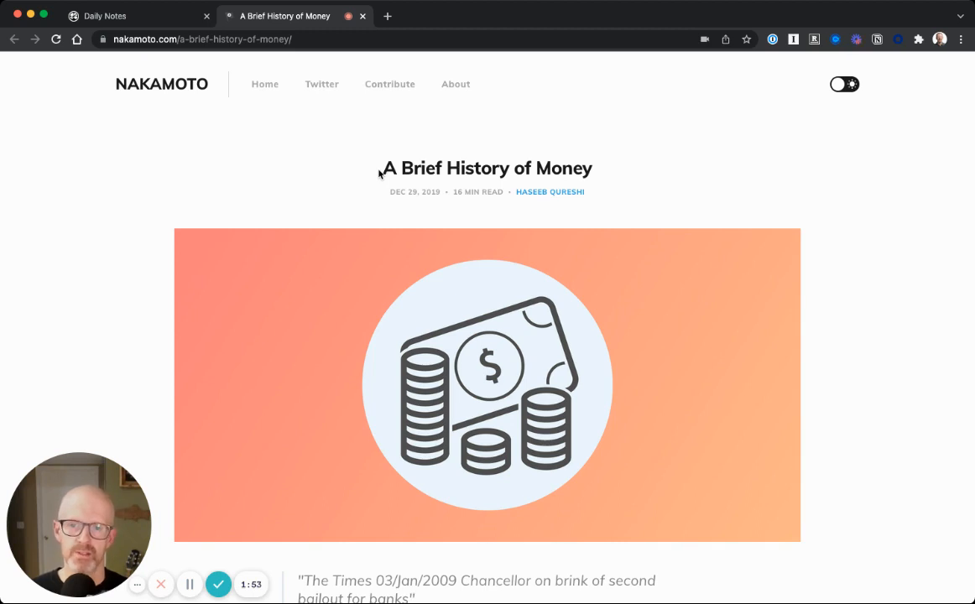
Copy the article's title and create a new Roam page named "A Brief History of Money" from it.
drag(379, 173, 591, 173)
key(super+c)
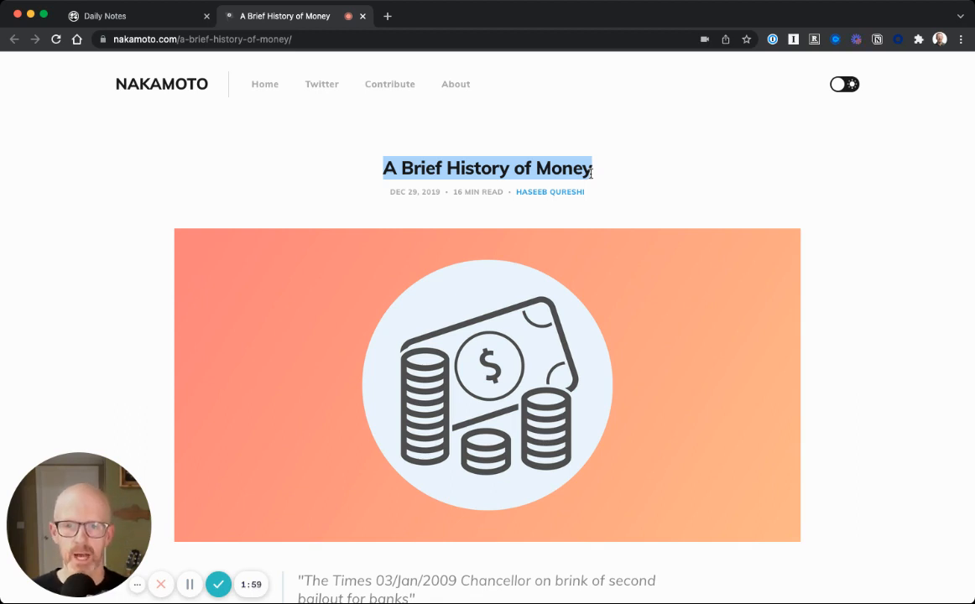
click(108, 17)
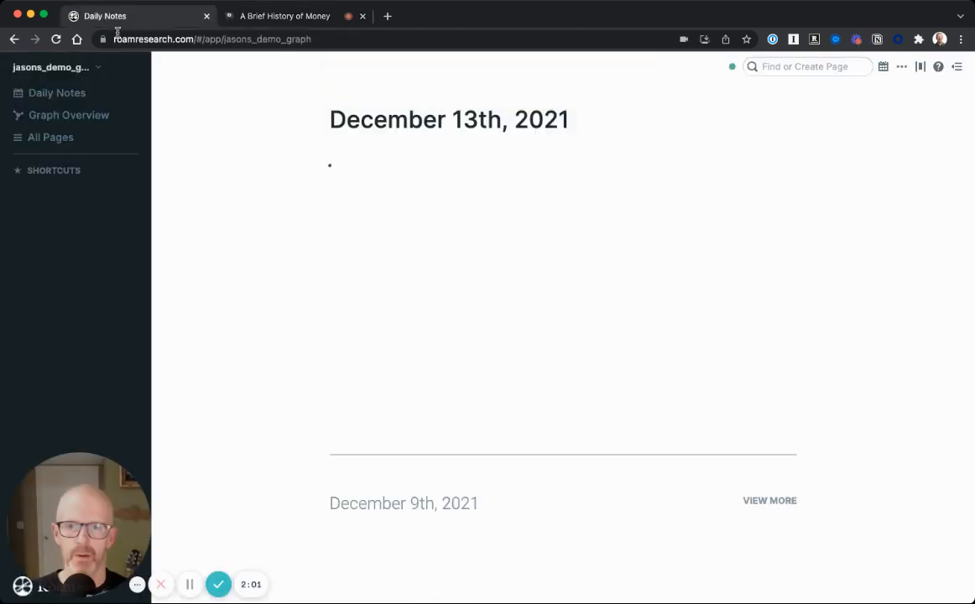
click(791, 66)
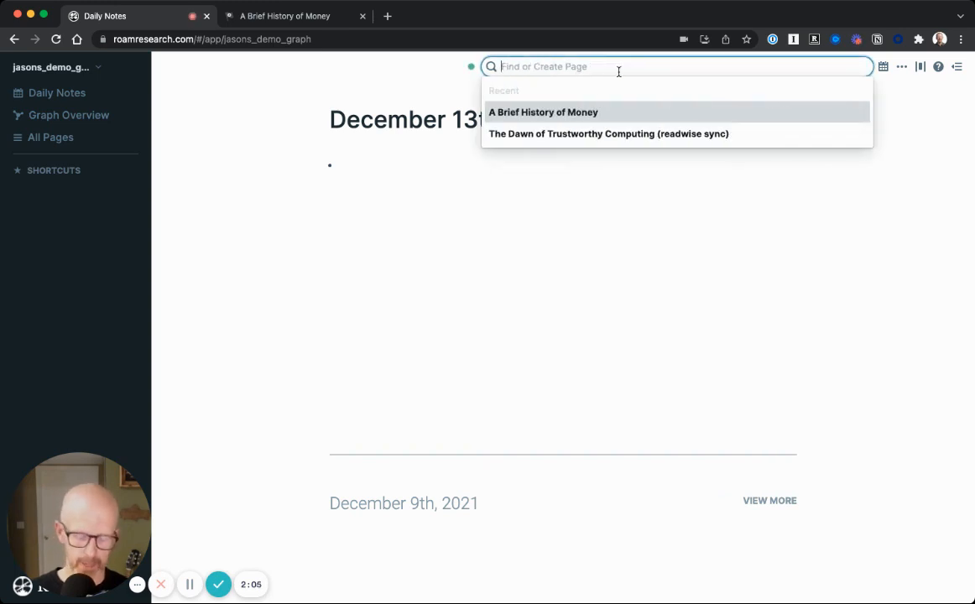
key(super+v)
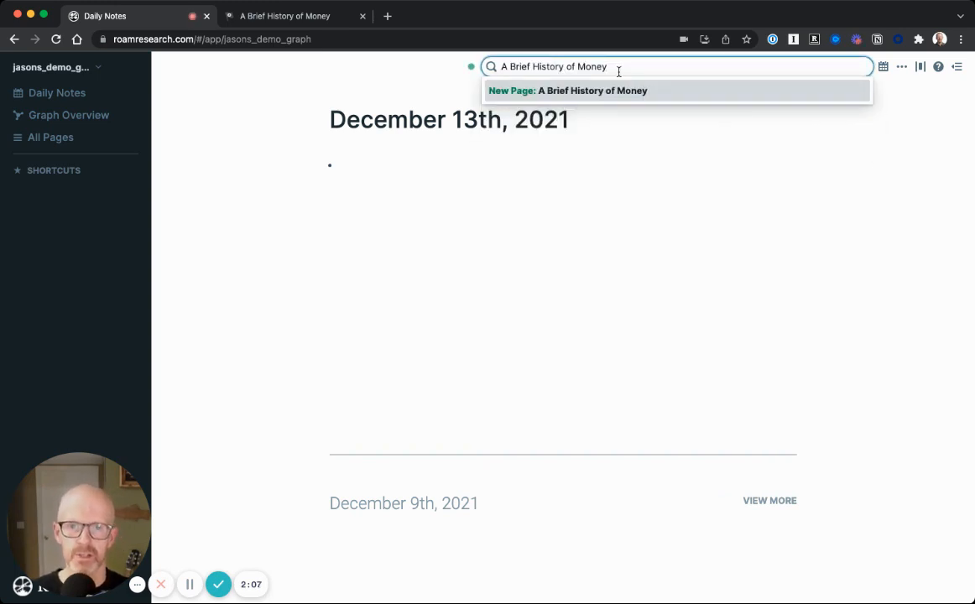
click(511, 93)
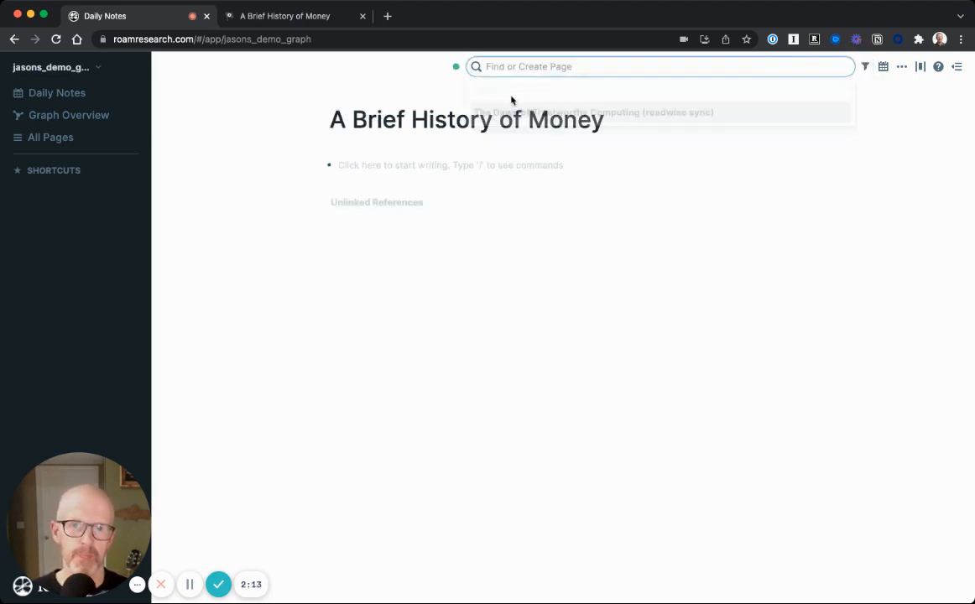
Add the existing "Page Tags" attribute as the first block of the page and start a new block below it.
click(359, 168)
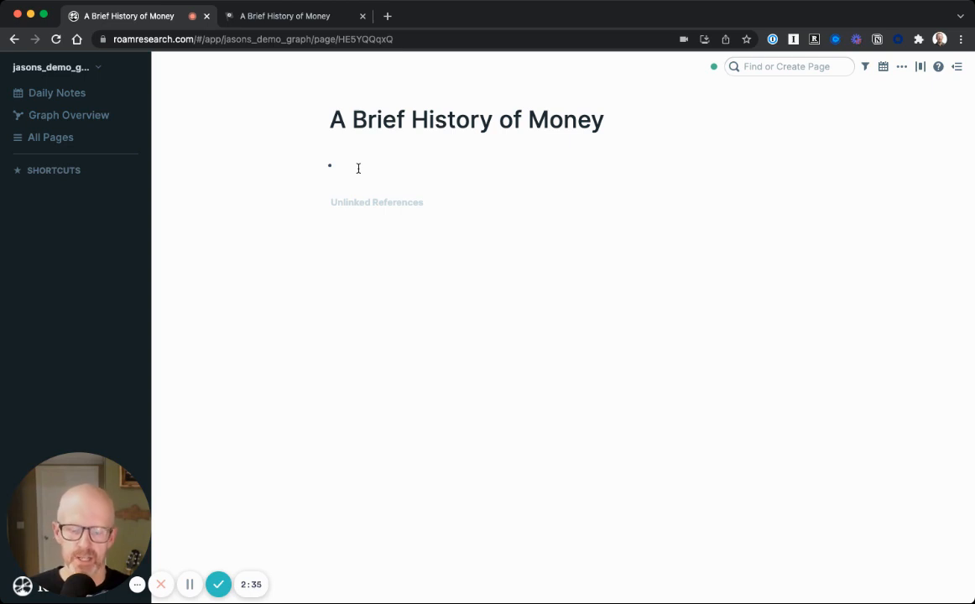
key(super+Tab)
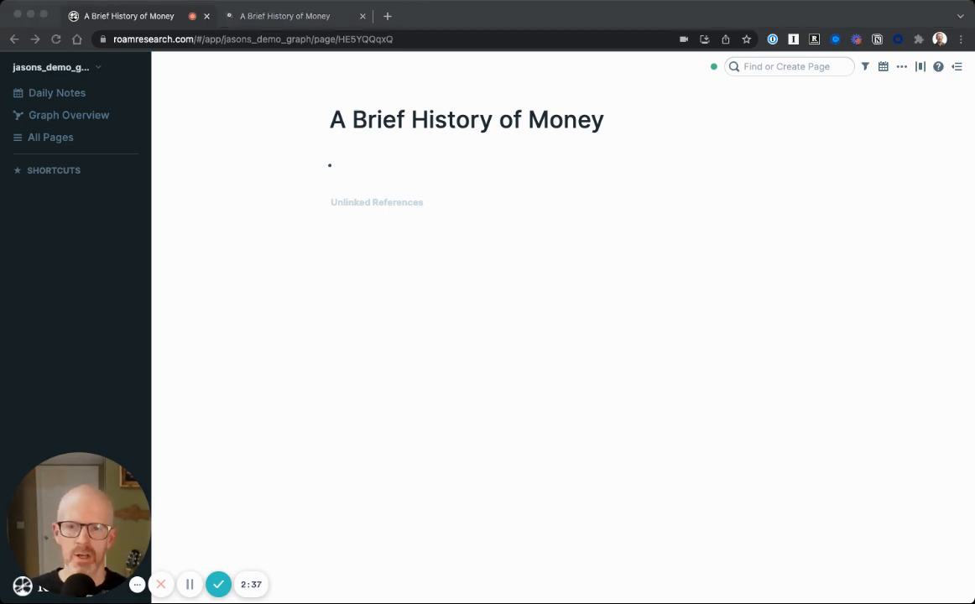
click(494, 266)
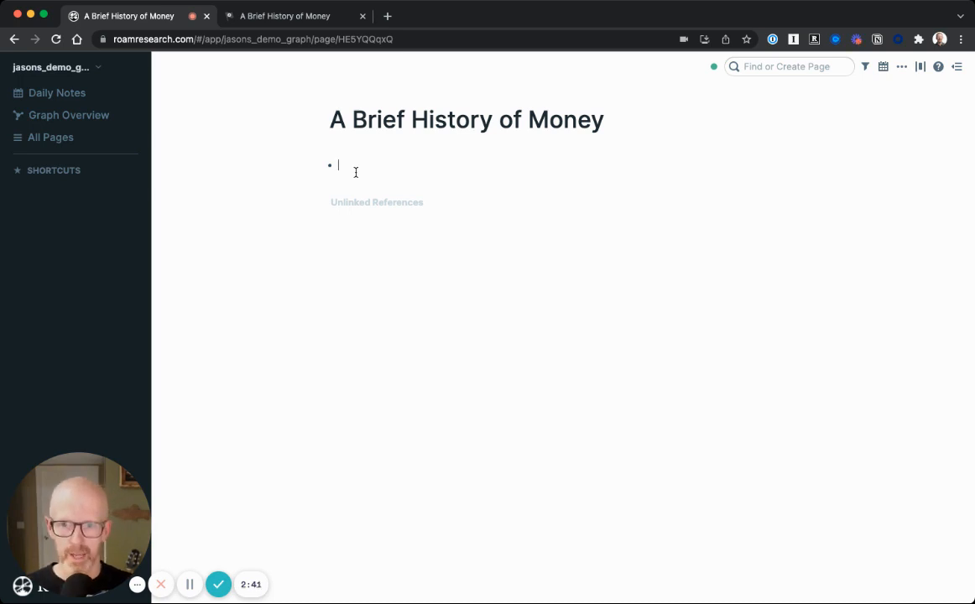
text(::)
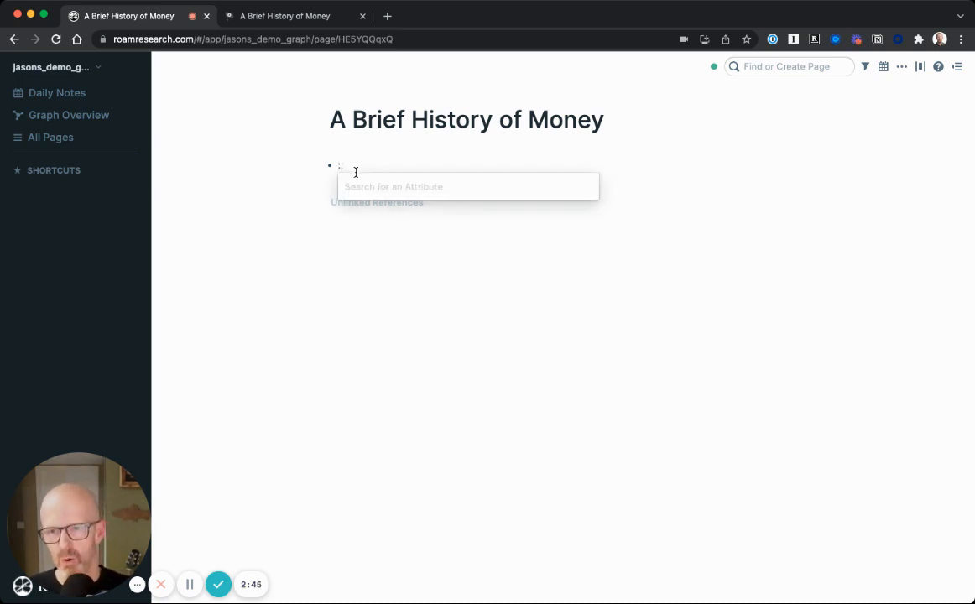
text(Page)
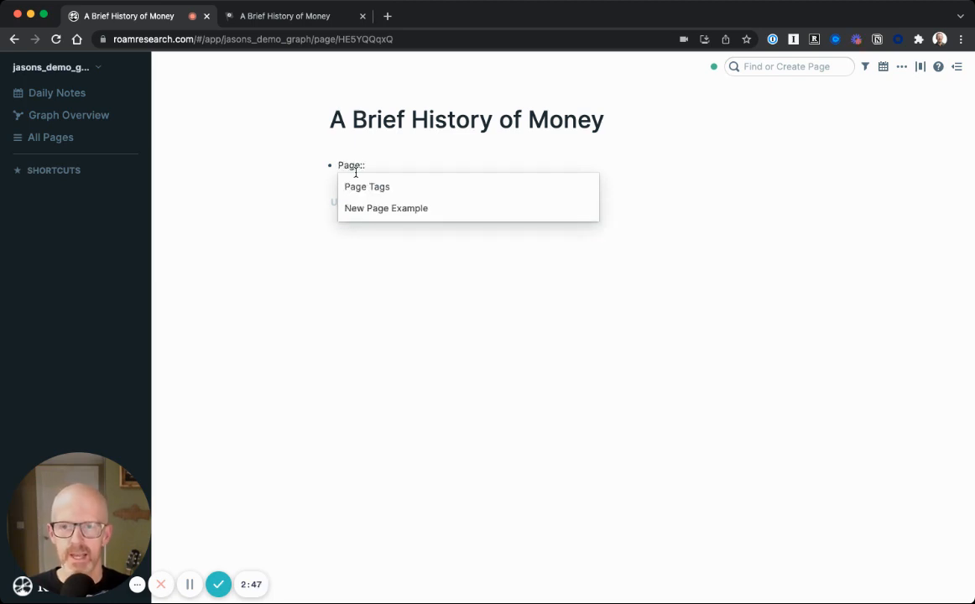
key(Down)
key(Return)
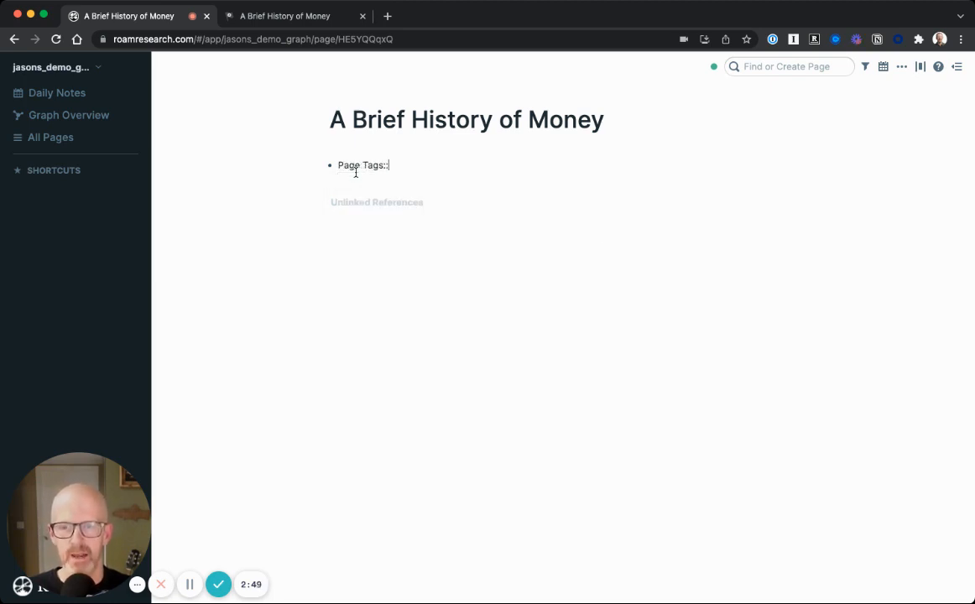
key(Return)
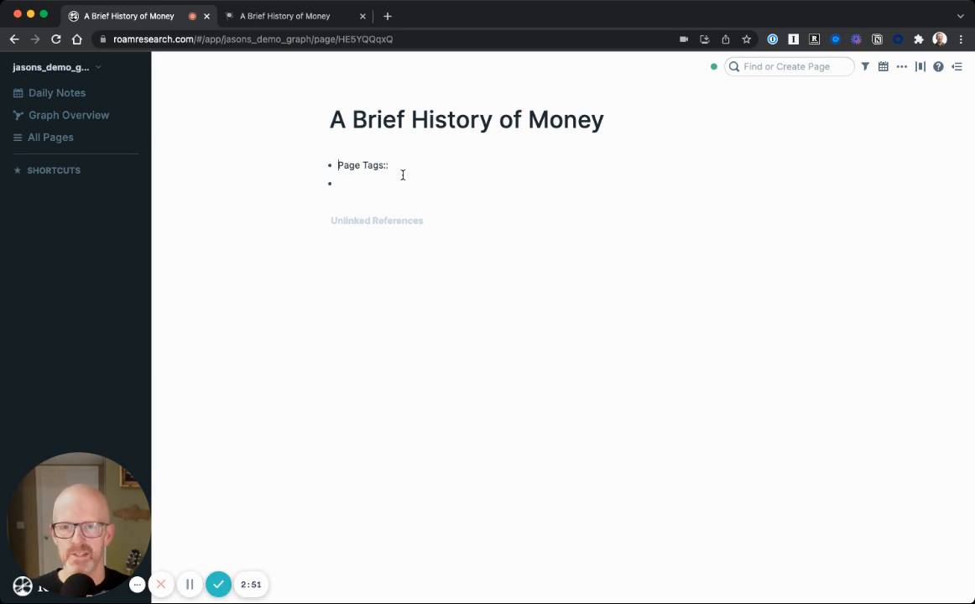
Open the Page Tags attribute's own page to view its linked references, and return to the article's notes page.
triple_click(402, 174)
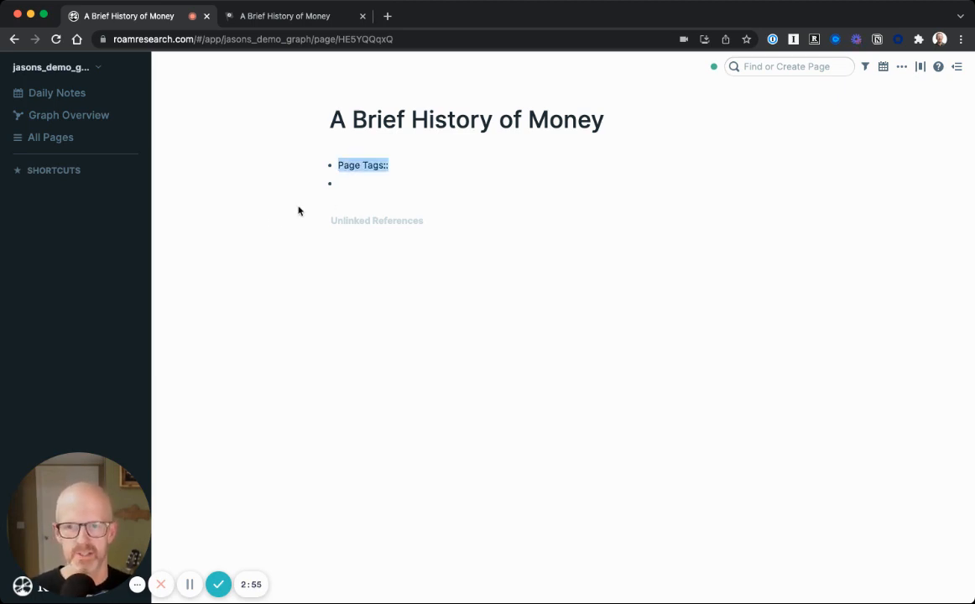
click(358, 186)
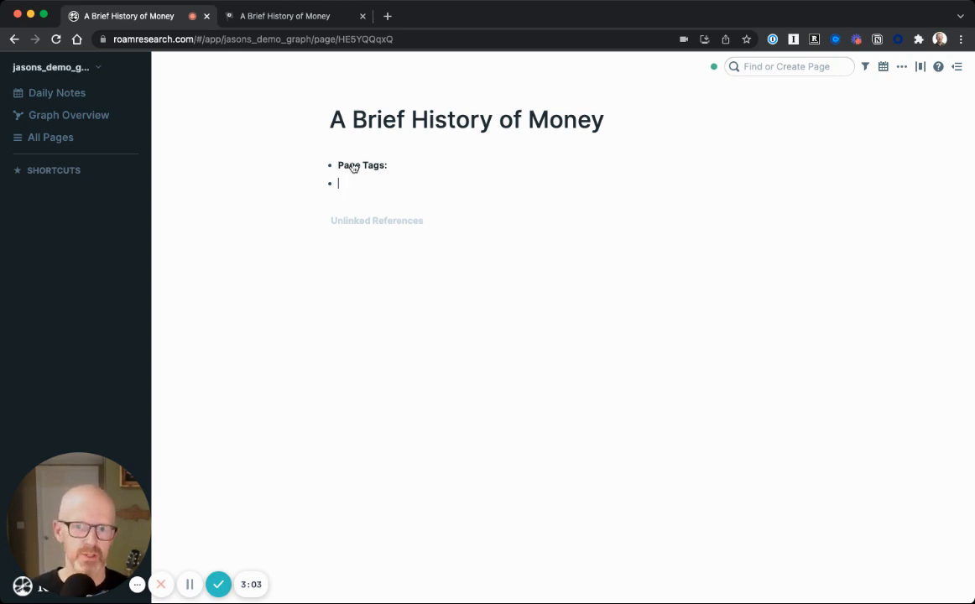
click(354, 167)
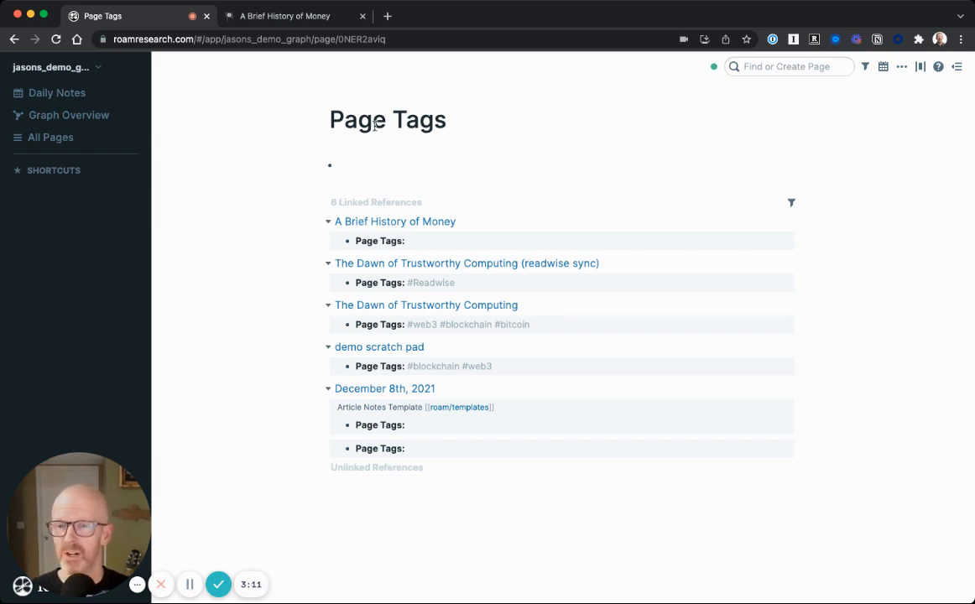
click(15, 40)
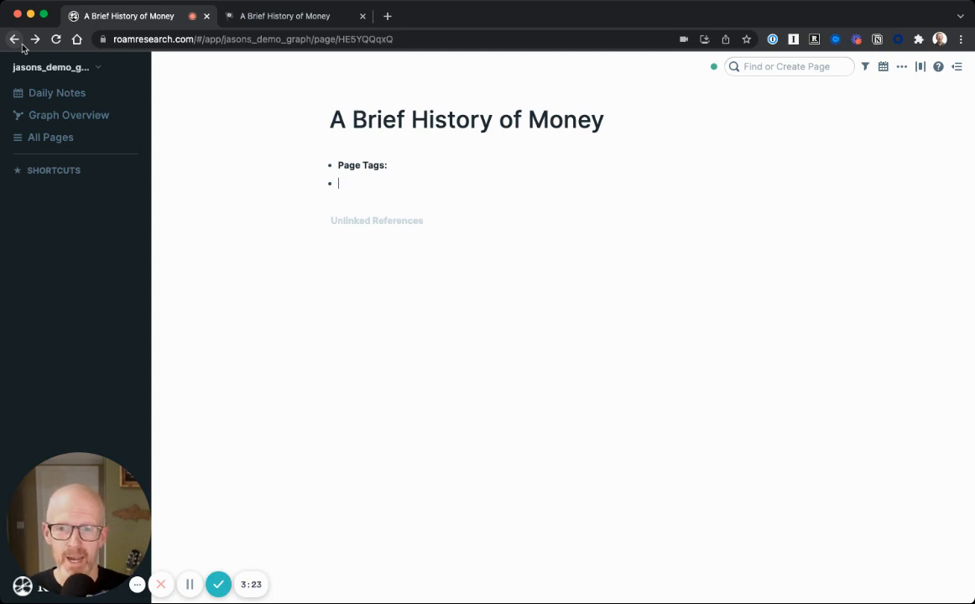
Add the existing "Author" attribute in the block below Page Tags and start a new block.
text(::)
text(Auth)
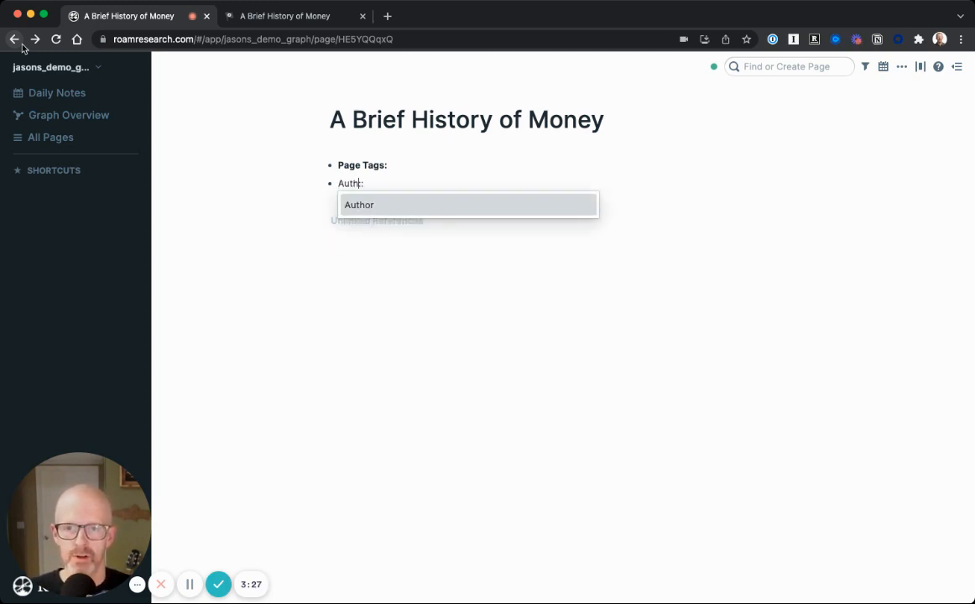
key(Return)
key(Return)
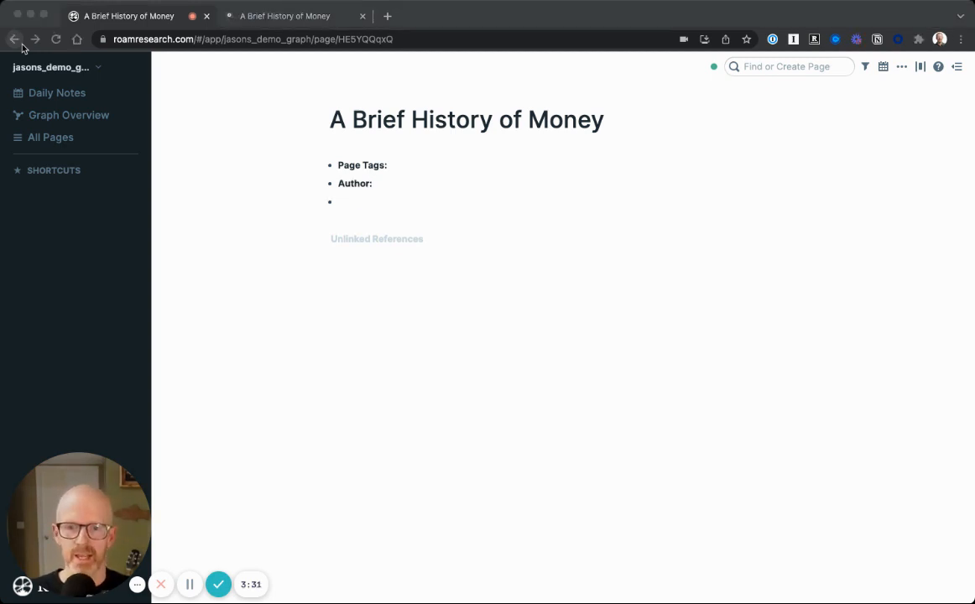
click(23, 48)
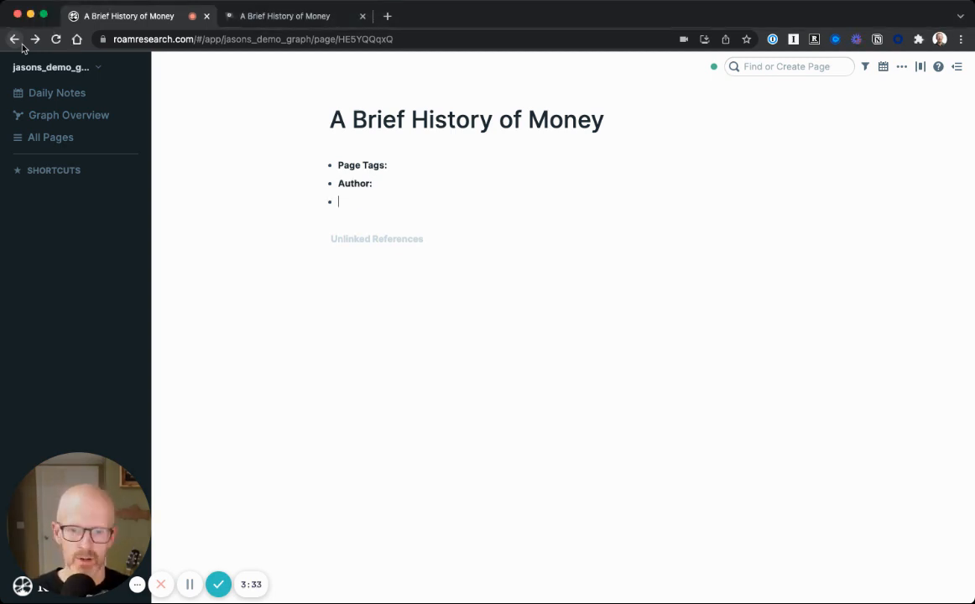
Add the existing "Full Title" attribute in the block below Author and start a new block.
text(::full)
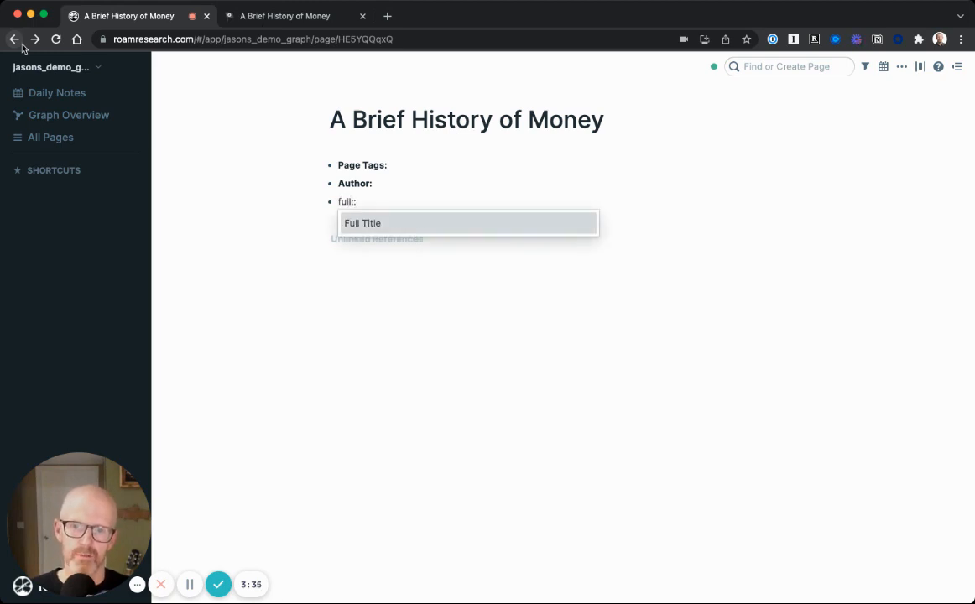
key(Return)
key(Return)
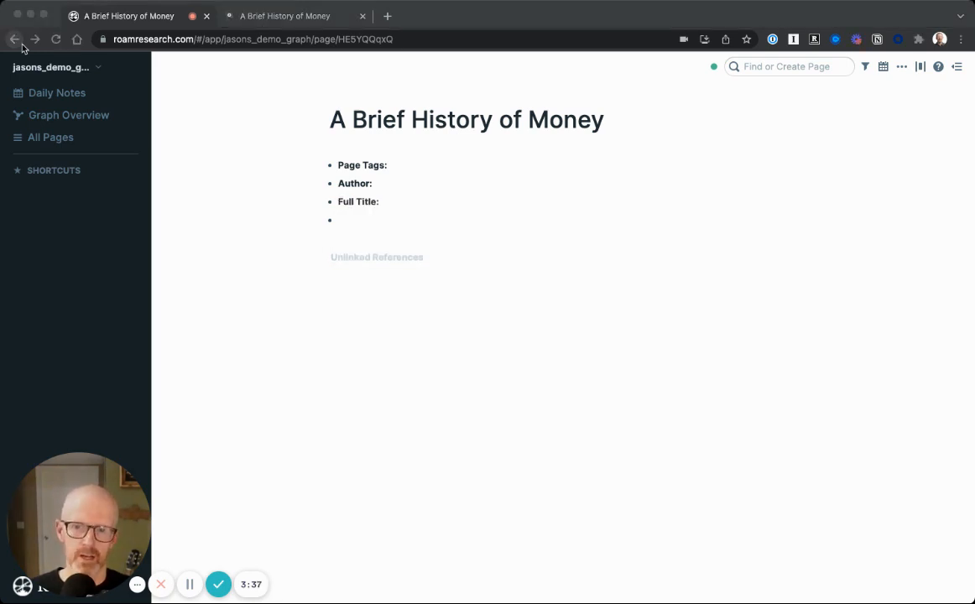
key(super+Tab)
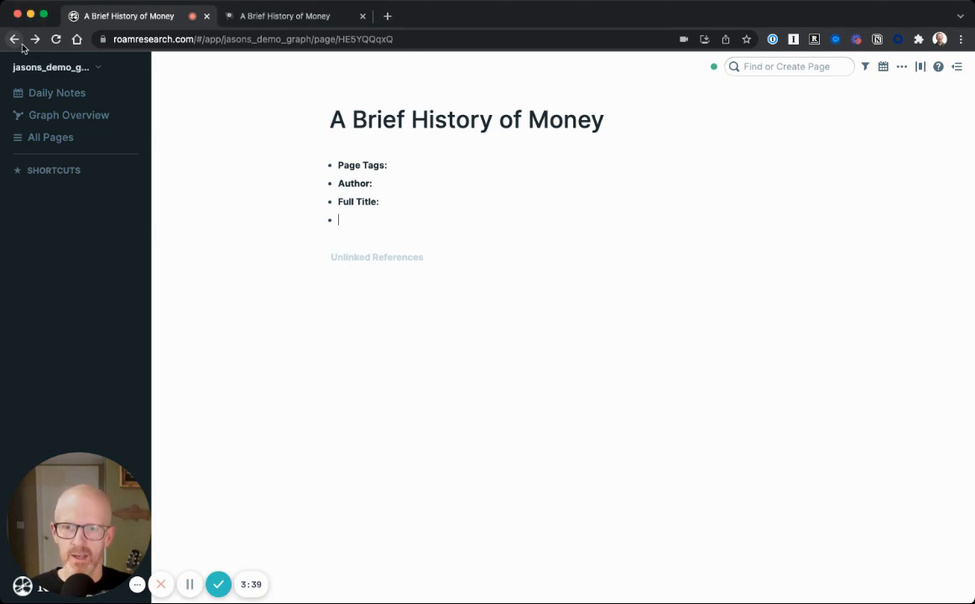
Add the existing "Category" attribute in the block below Full Title and start a new block.
text(::)
text(Cat)
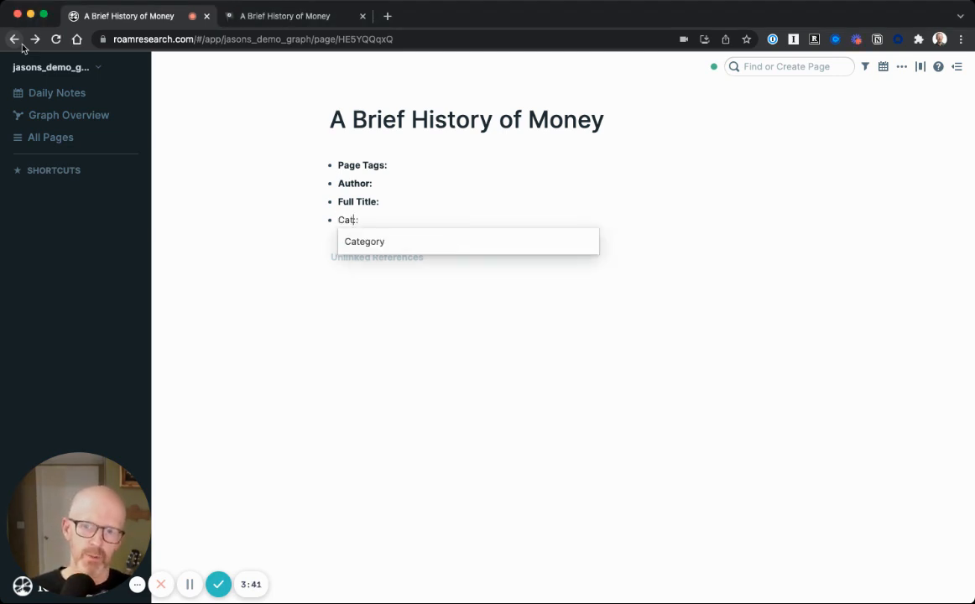
key(Down)
key(Return)
key(Return)
key(super+Tab)
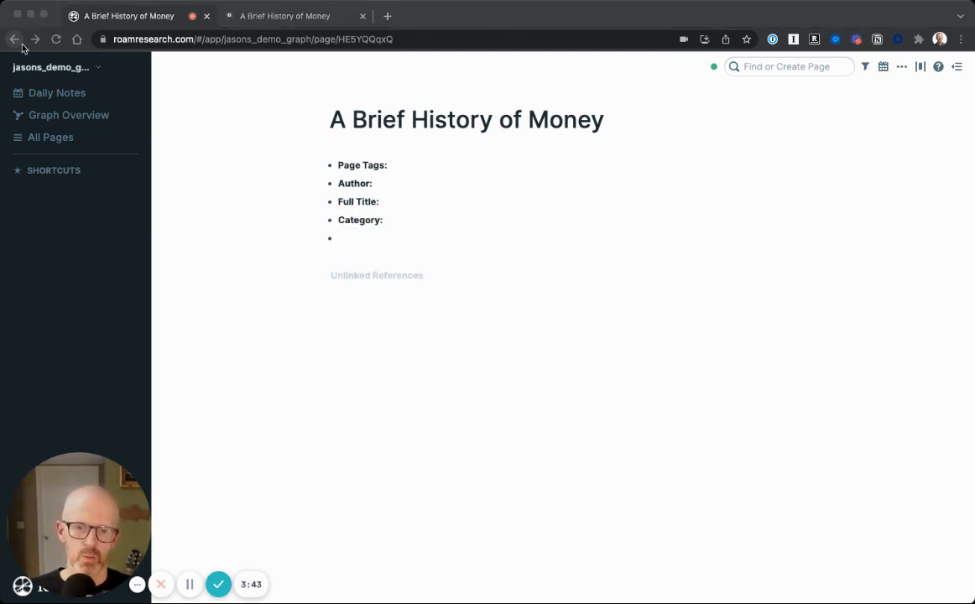
Add the existing "URL" attribute in the block below Category and start a new block.
key(super+Tab)
text(::Ur)
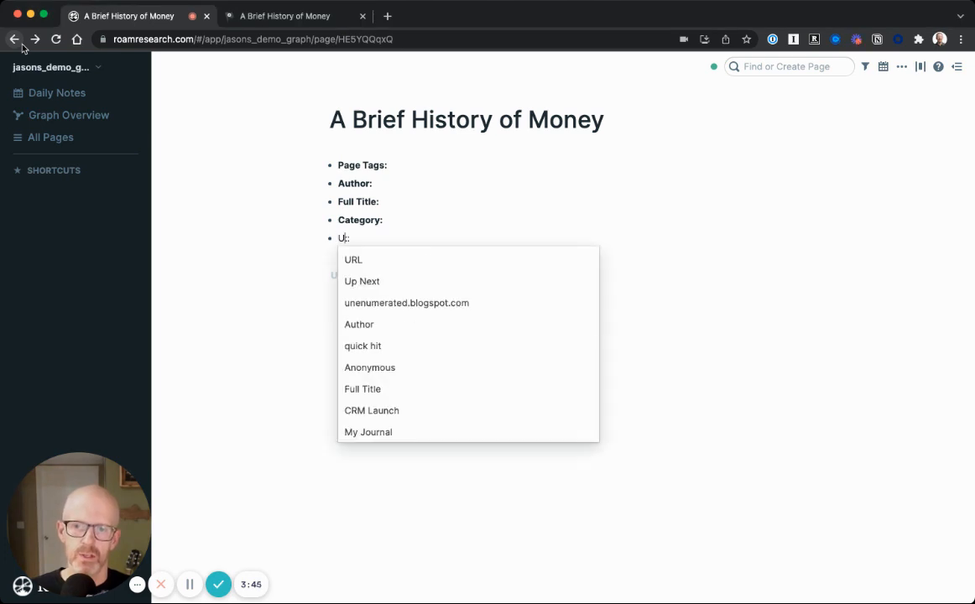
key(Down)
key(Return)
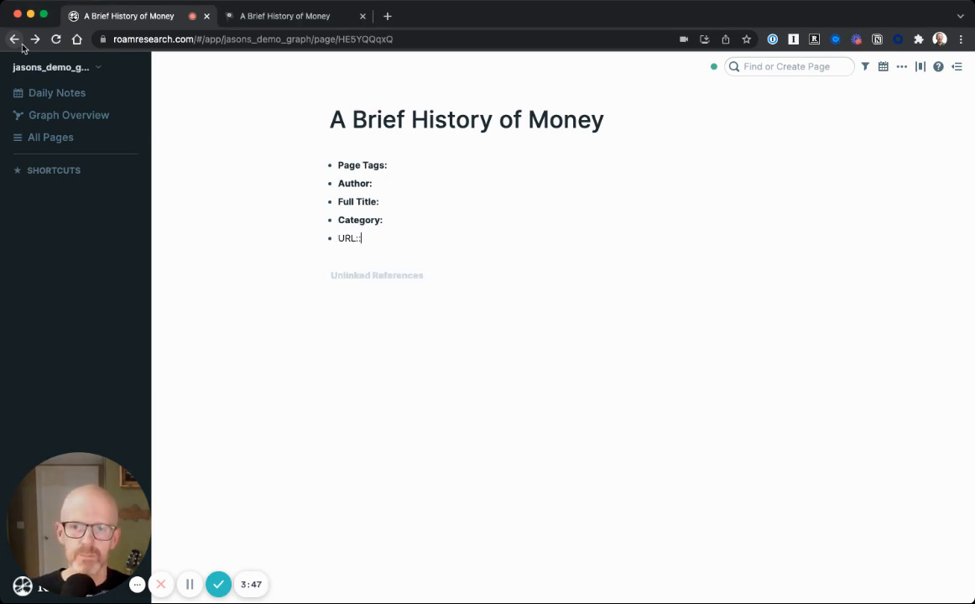
key(Return)
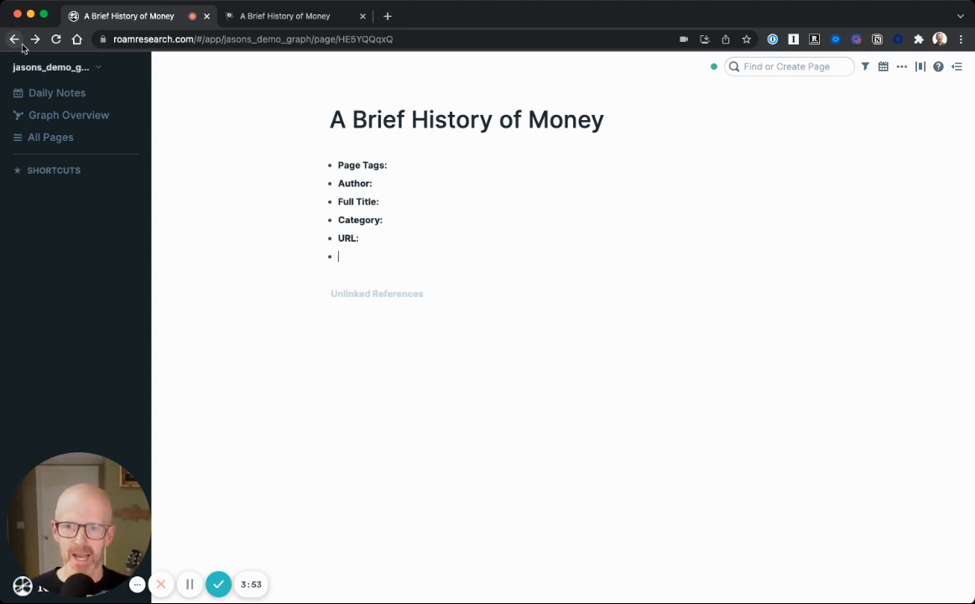
Insert a horizontal divider line (---) below the URL attribute and start a new block under it.
text(---)
key(Return)
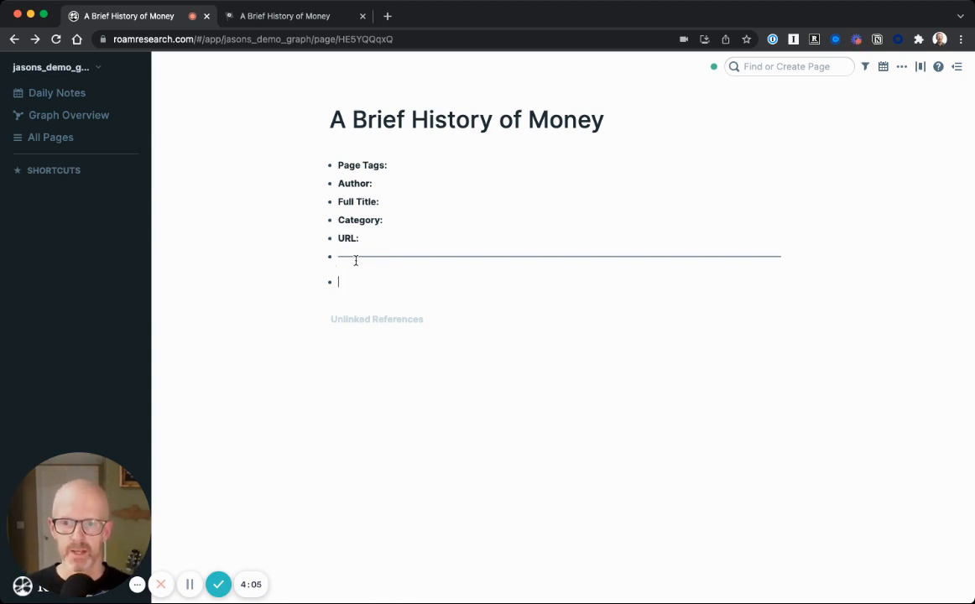
key(super+Tab)
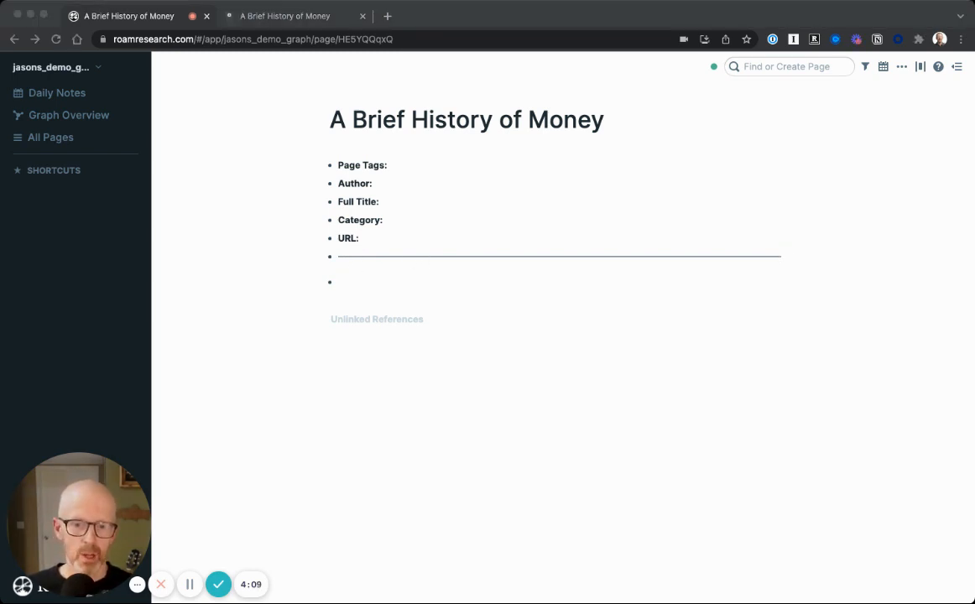
key(super+Tab)
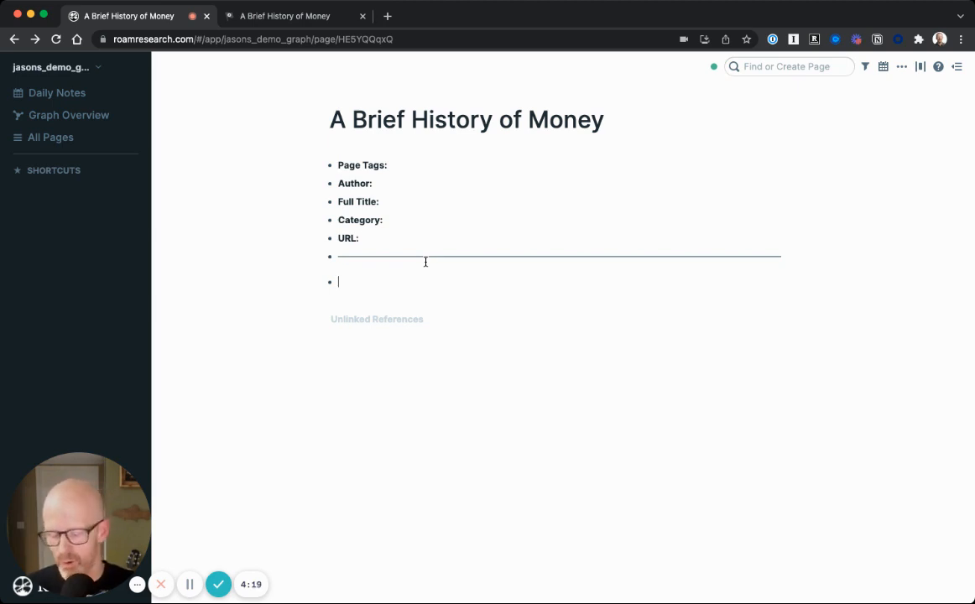
text(###)
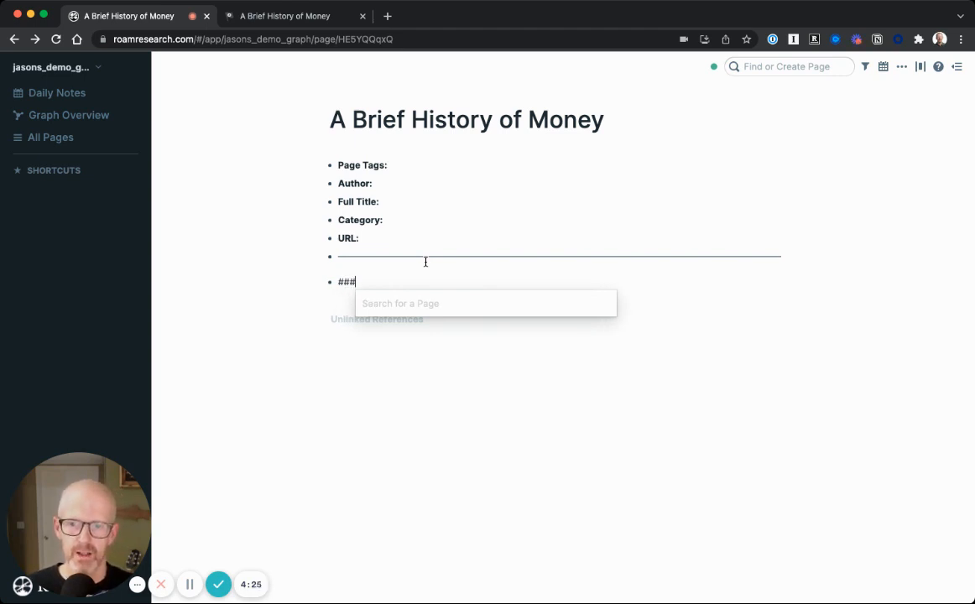
key(BackSpace)
key(BackSpace)
key(BackSpace)
Add a heading block reading "Big Ideas" below the divider and start a new block under it.
key(super+Tab)
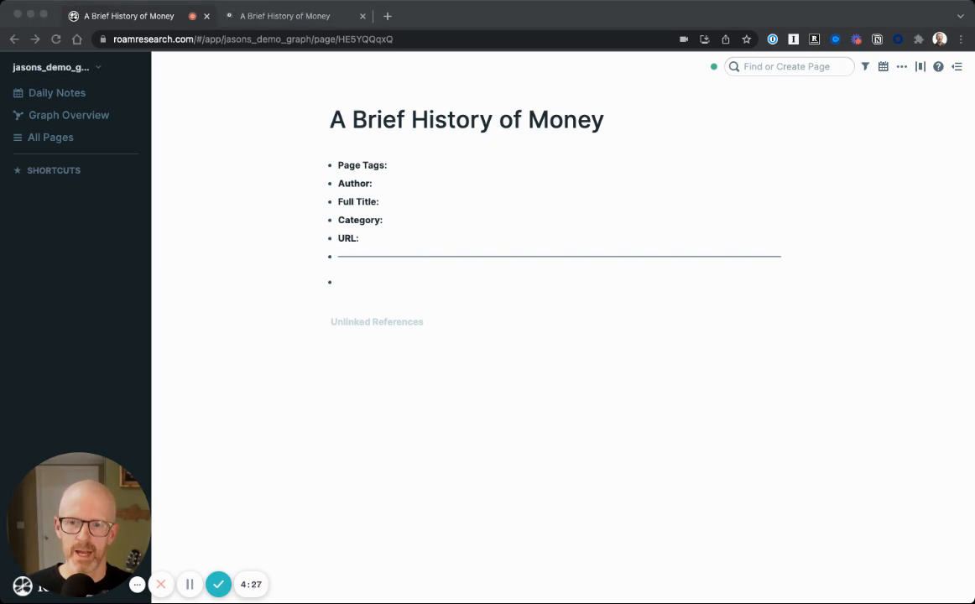
key(super+Tab)
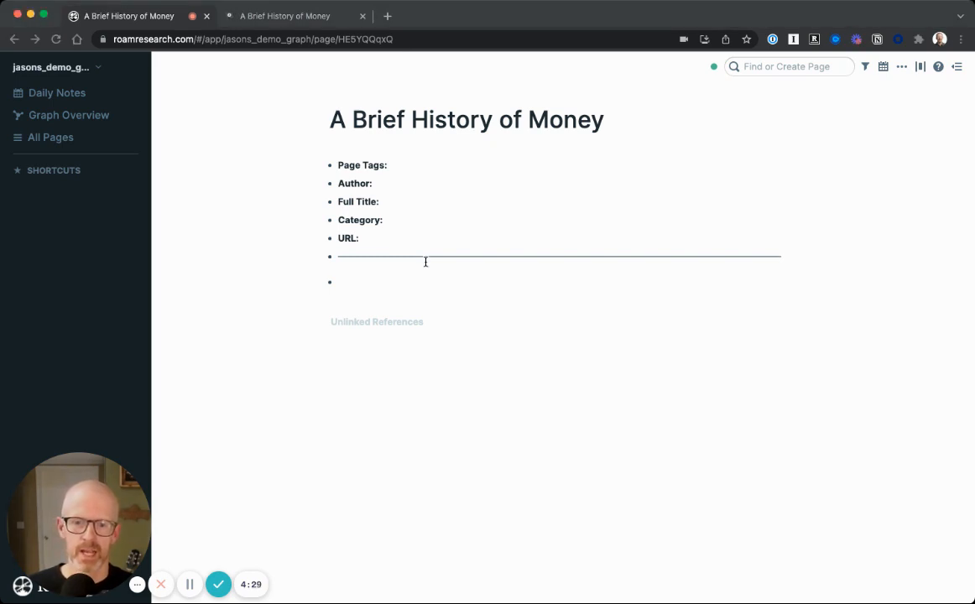
text(Big Ideas)
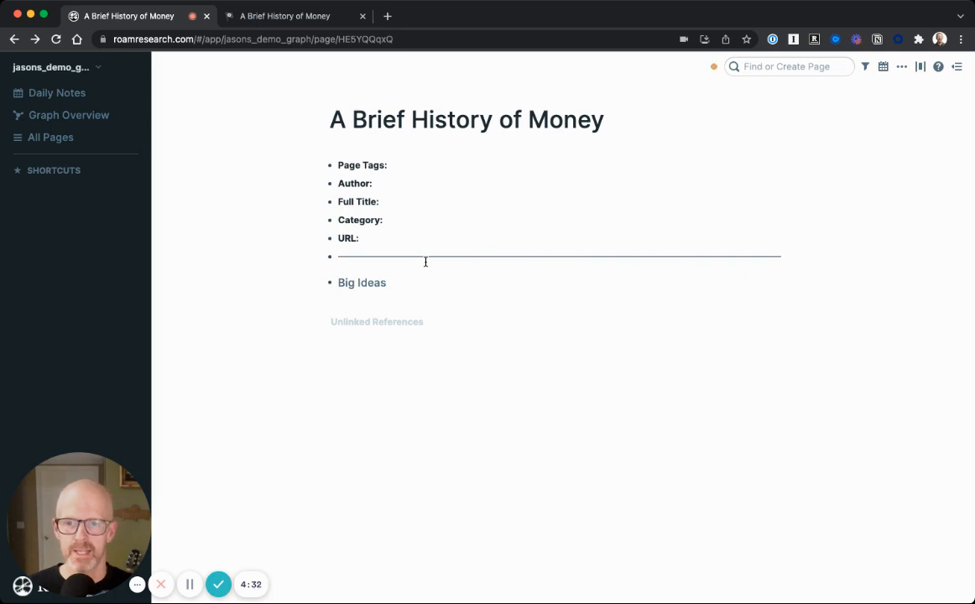
key(Return)
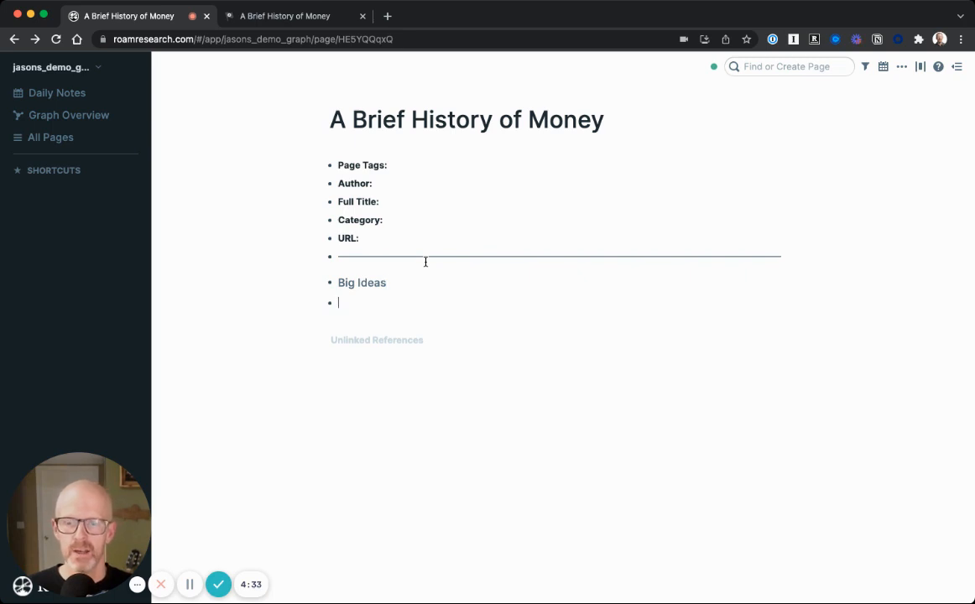
Add two level-3 heading blocks below Big Ideas, reading "Highlights" and "Additional Resources".
text(###)
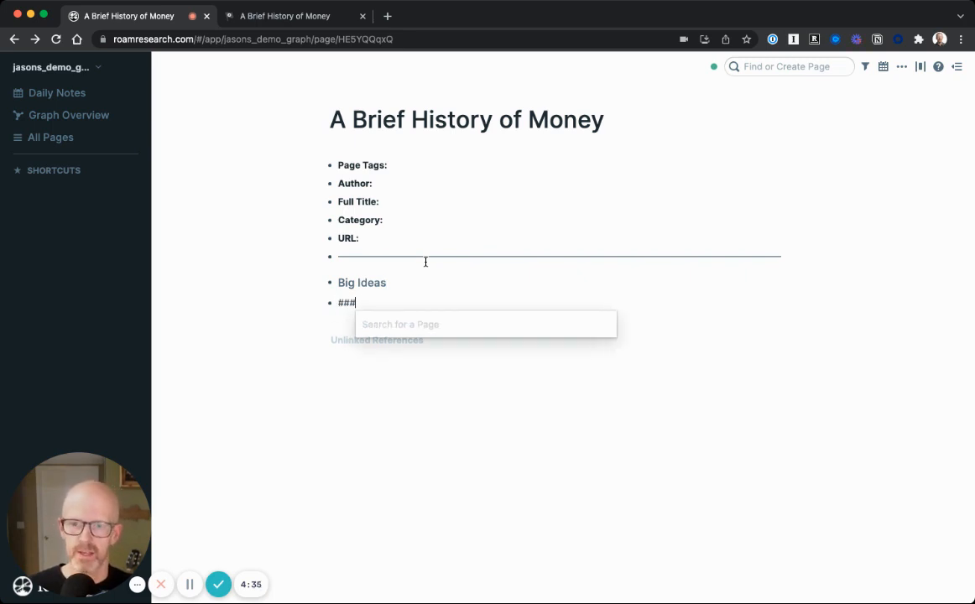
key(BackSpace)
key(BackSpace)
key(BackSpace)
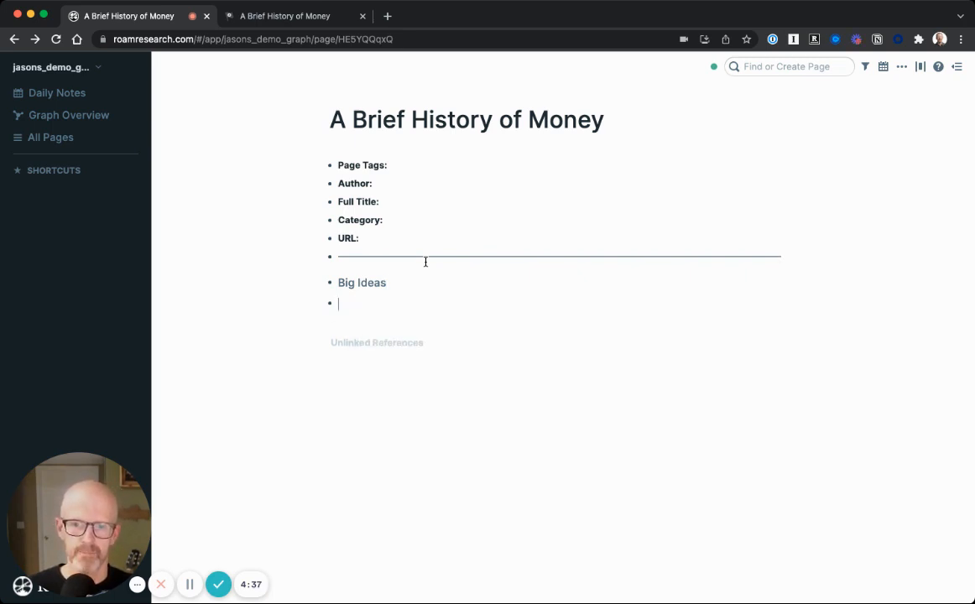
key(super+Tab)
key(super+Tab)
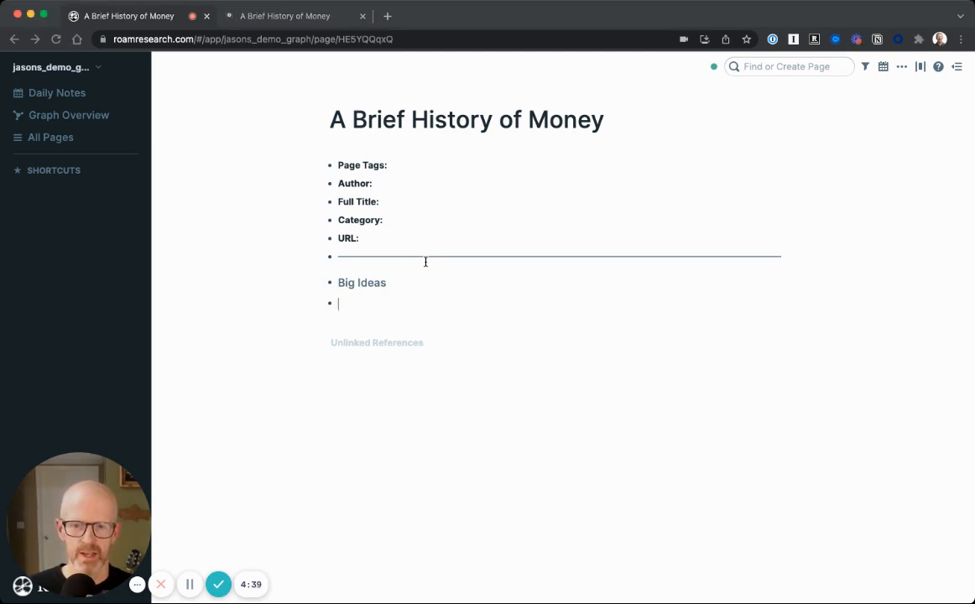
text(Highlight)
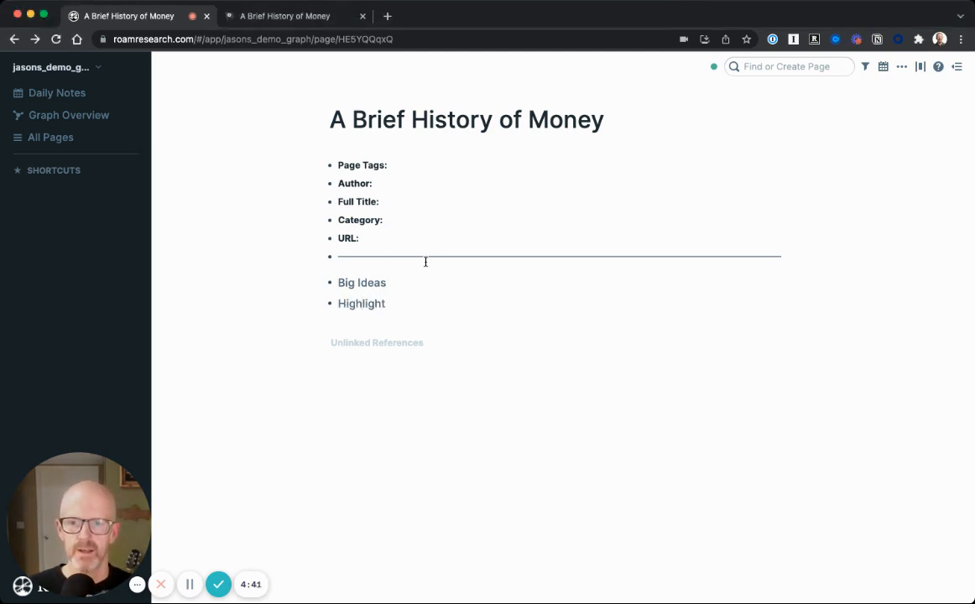
text(s)
key(Return)
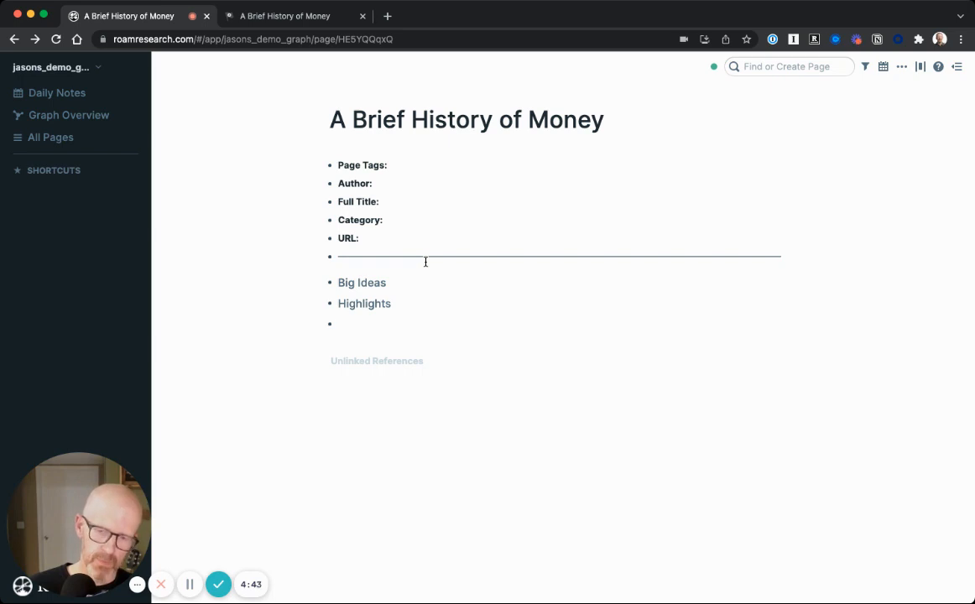
text(### A)
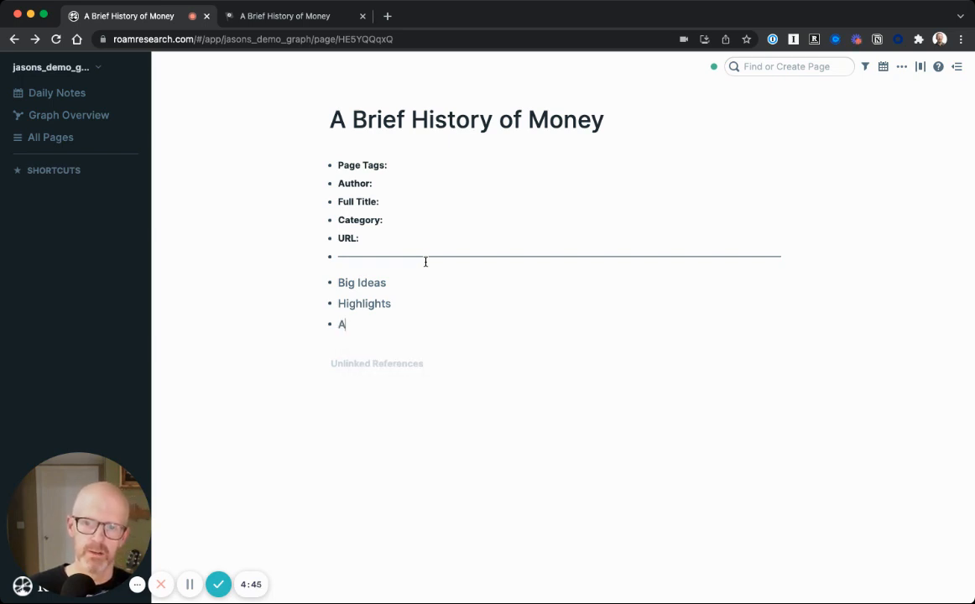
text(dditional Resources)
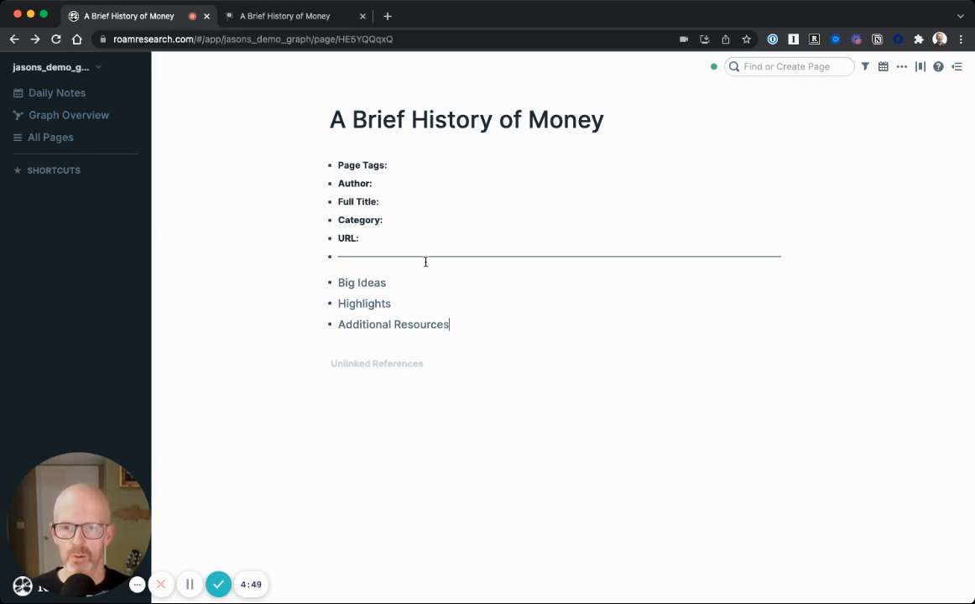
Add one empty indented child block under each of the Big Ideas, Highlights and Additional Resources headings.
key(Up)
key(Up)
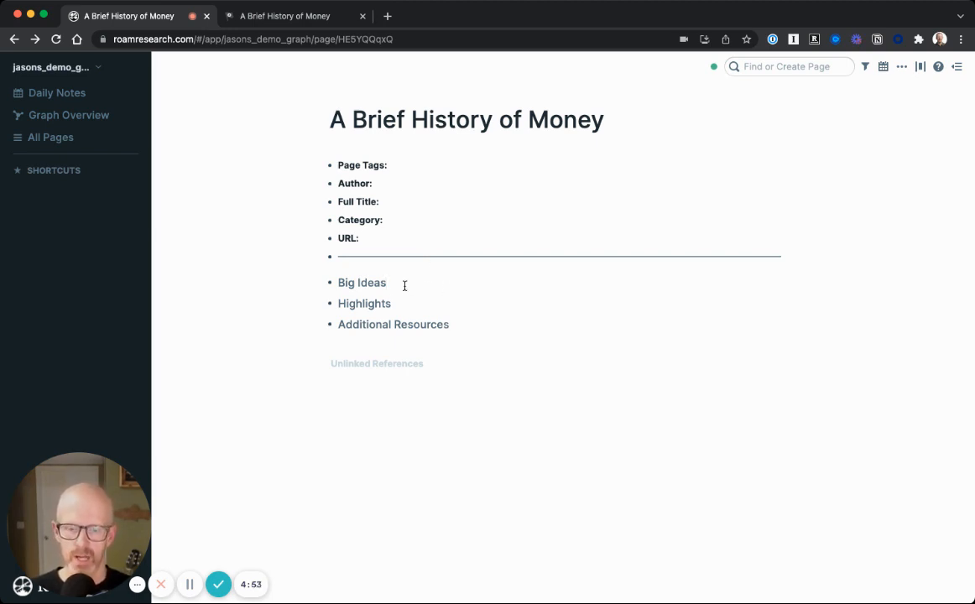
key(Return)
key(Tab)
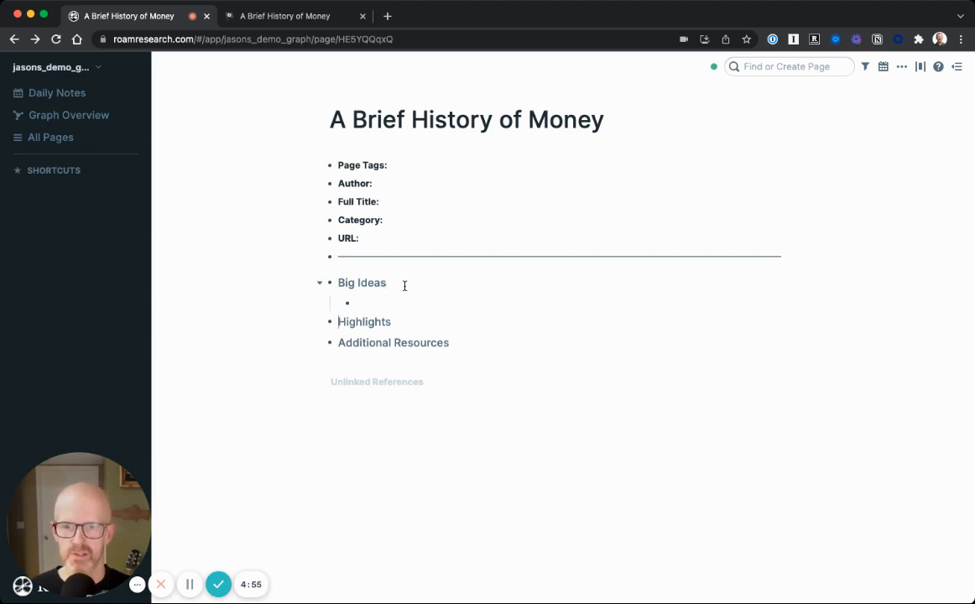
key(Down)
key(Return)
key(Tab)
key(Down)
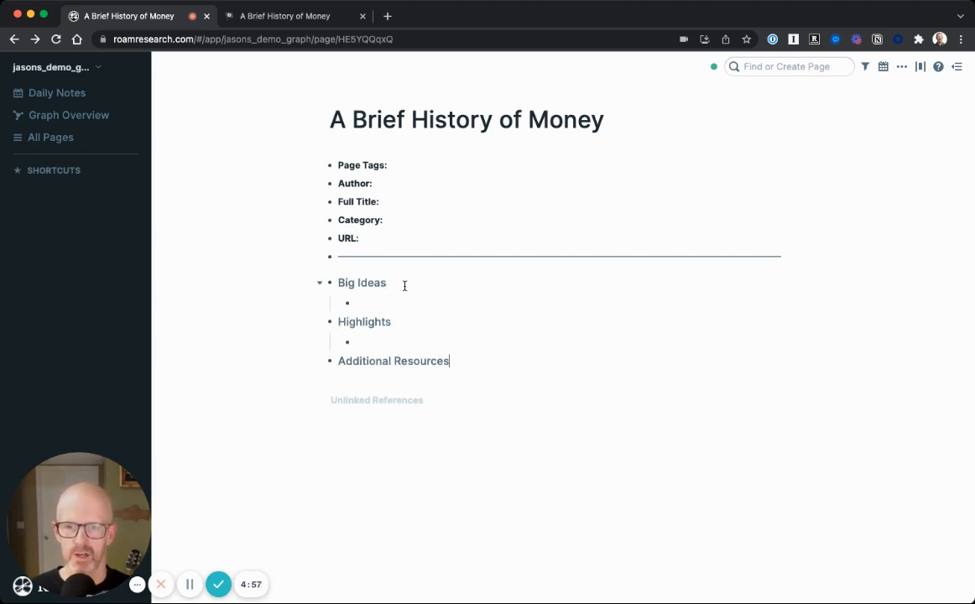
key(Return)
key(Tab)
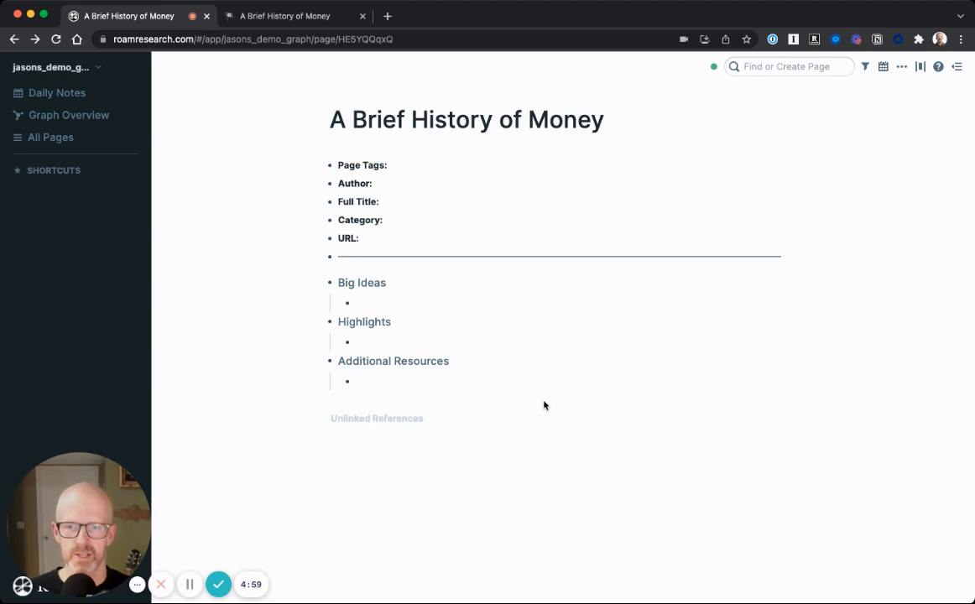